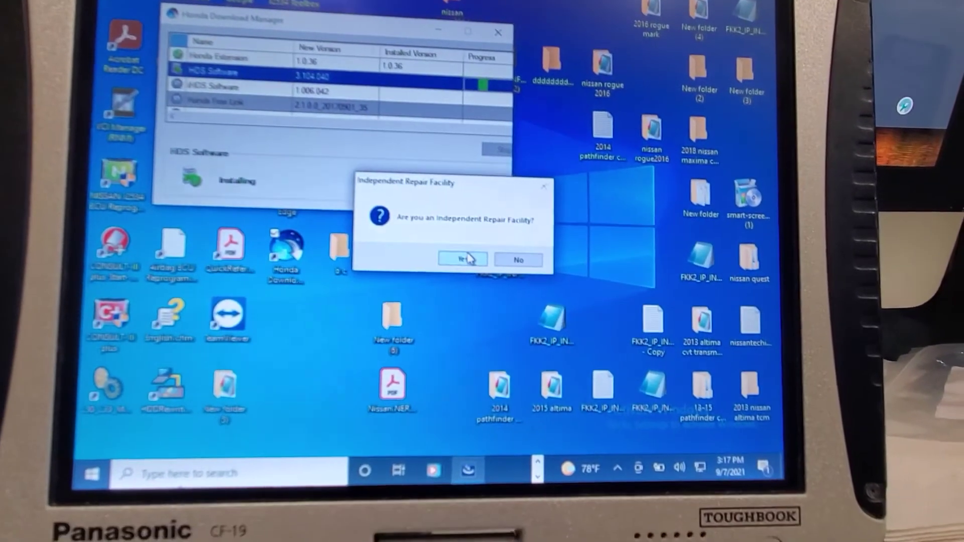
# Answer Yes to the independent repair facility question so HDS Software 3.104.040 keeps installing
pyautogui.click(467, 259)
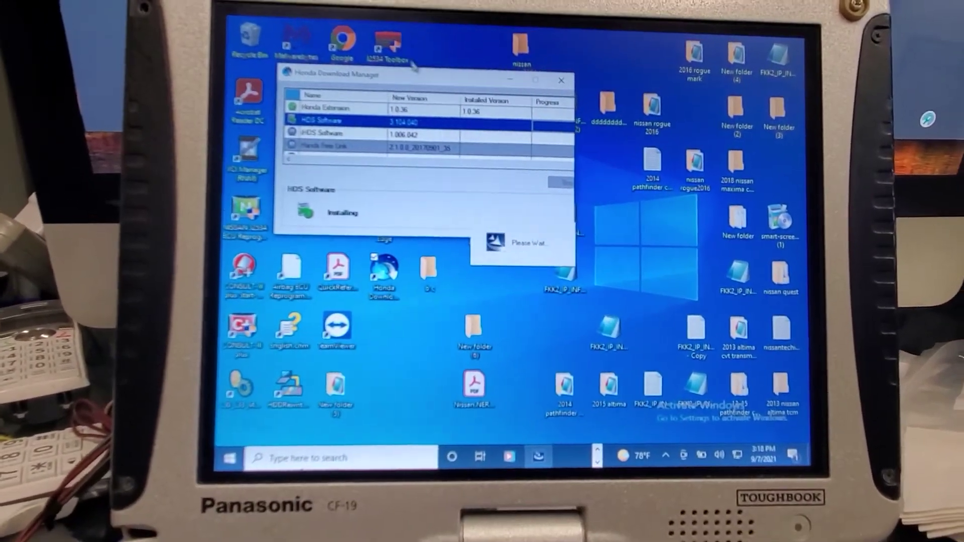
# Move the Download Manager window while the seven Honda updates finish installing
pyautogui.moveTo(413, 73)
pyautogui.mouseDown()
pyautogui.moveTo(402, 256)
pyautogui.moveTo(505, 320)
pyautogui.mouseUp()
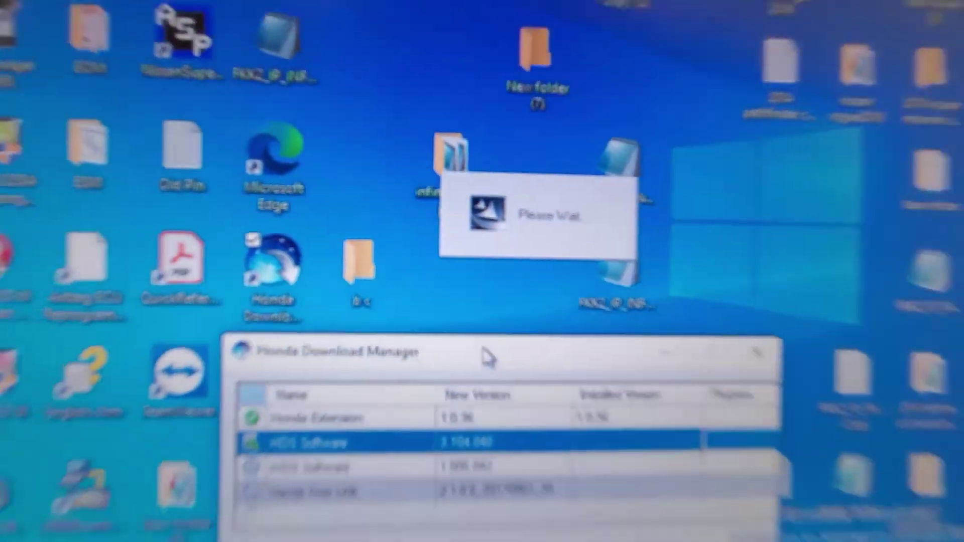
pyautogui.moveTo(514, 376)
pyautogui.mouseDown()
pyautogui.moveTo(471, 15)
pyautogui.moveTo(423, 148)
pyautogui.mouseUp()
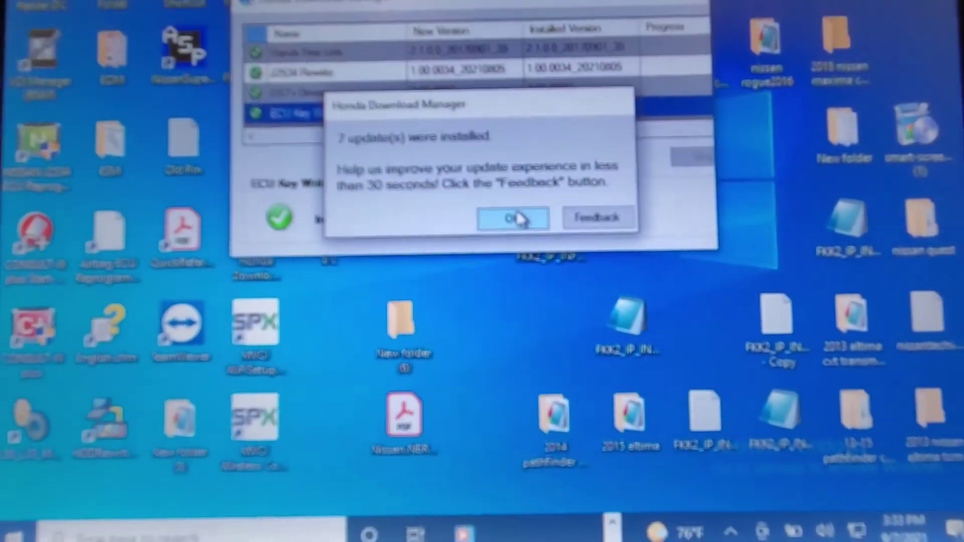
# Acknowledge the seven installed updates and close Honda Download Manager
pyautogui.click(517, 218)
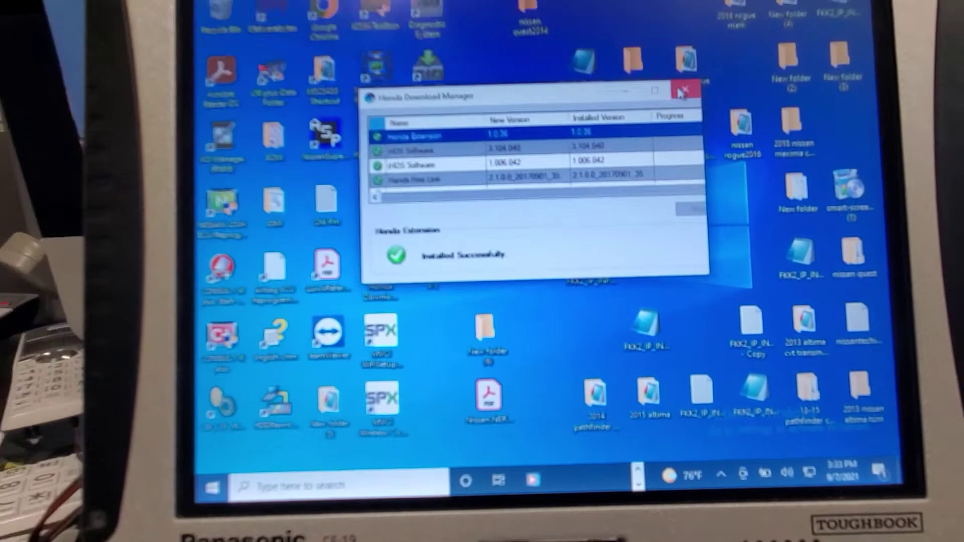
pyautogui.click(680, 50)
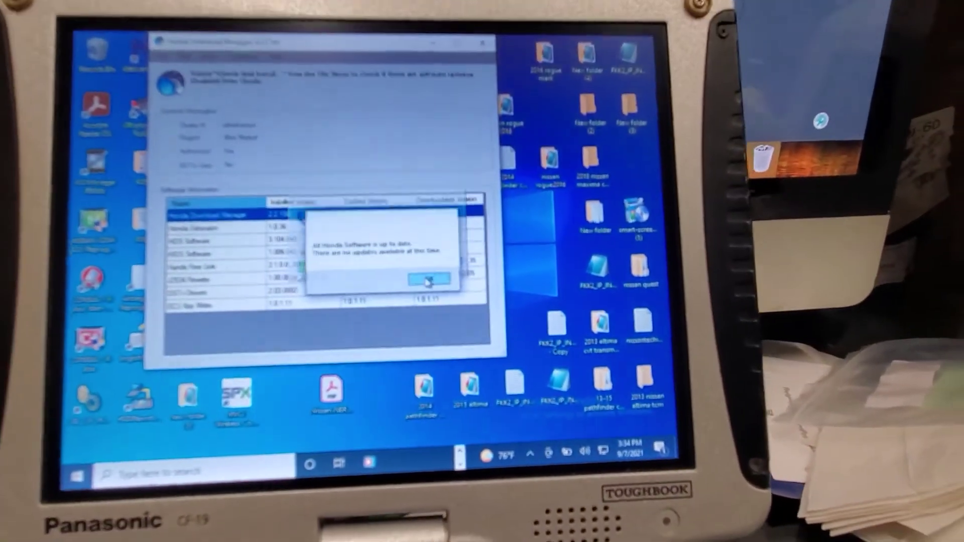
# Dismiss the all-software-up-to-date notice and close Honda Download Manager
pyautogui.click(408, 213)
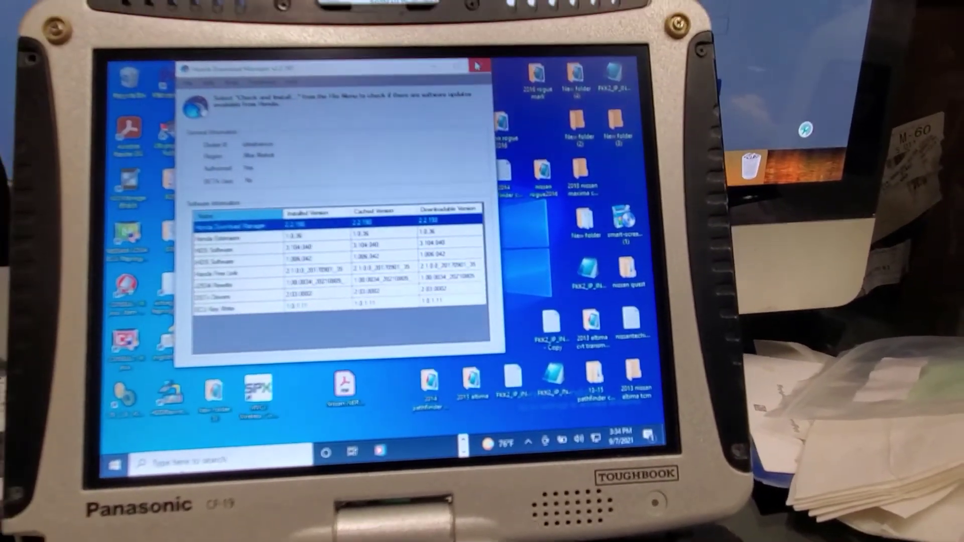
pyautogui.click(469, 53)
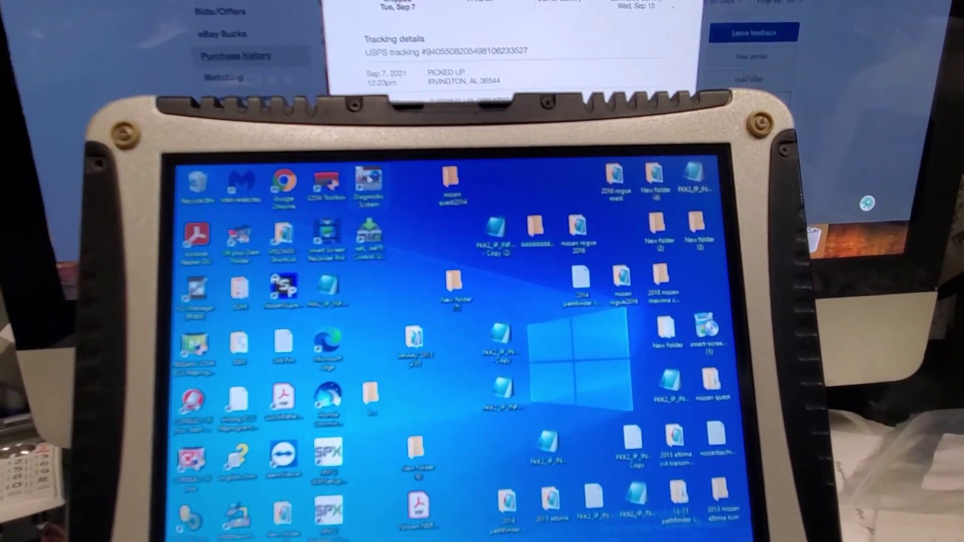
pyautogui.doubleClick(369, 181)
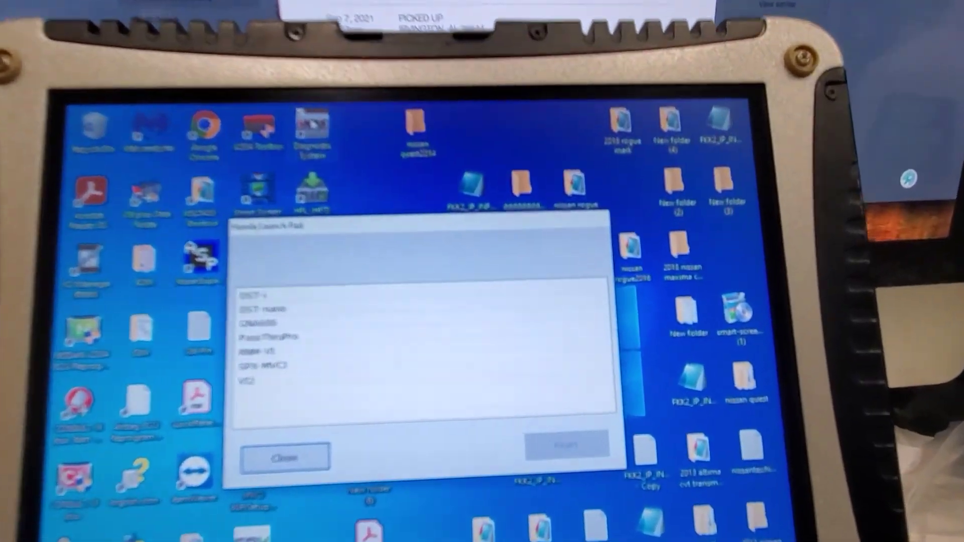